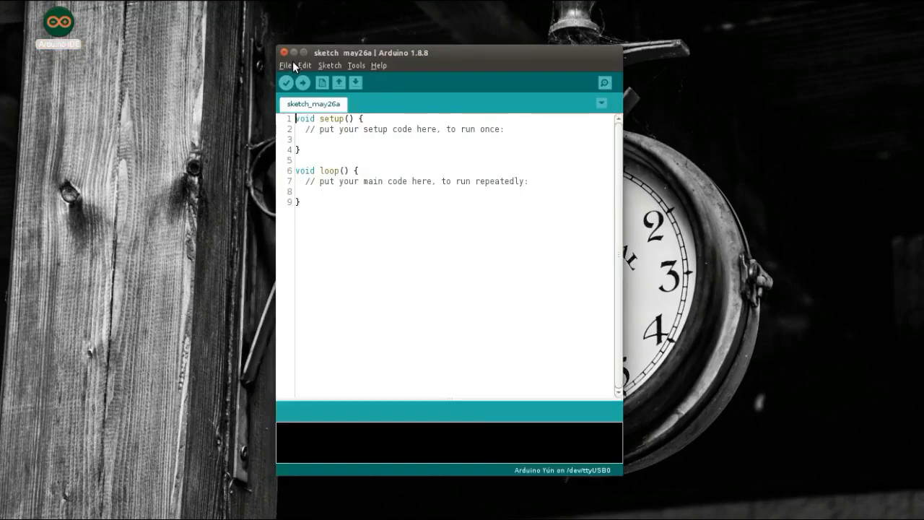
# Step: Add the sduino package_sduino_stm8_index.json URL to Additional Boards Manager URLs, save, dismiss the updates popup
pyautogui.click(303, 53)
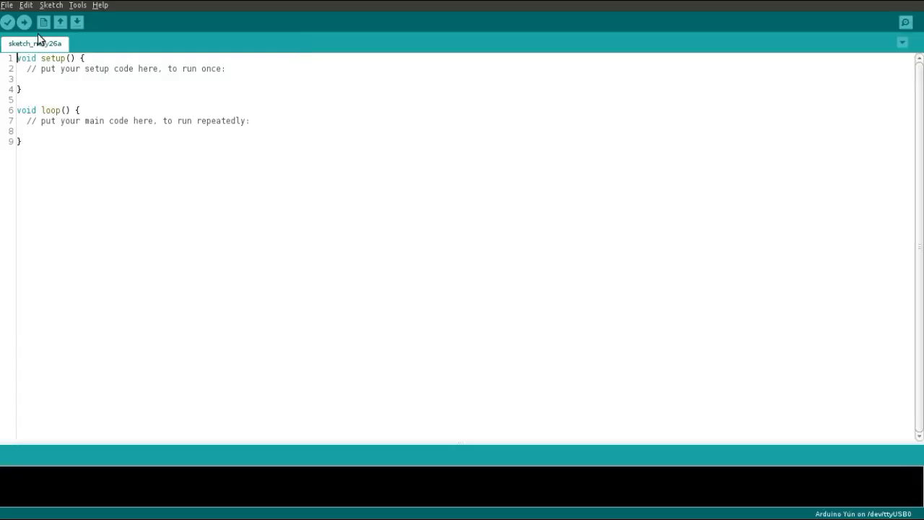
pyautogui.click(7, 5)
pyautogui.click(23, 169)
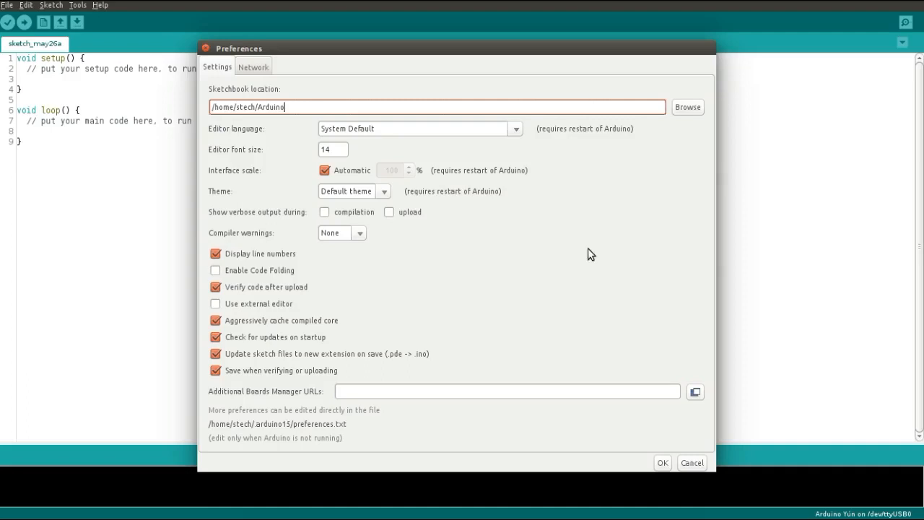
pyautogui.click(570, 391)
pyautogui.write('https://github.com/tenbaht/sduino/raw/master/package_sduino_stm8_index.json')
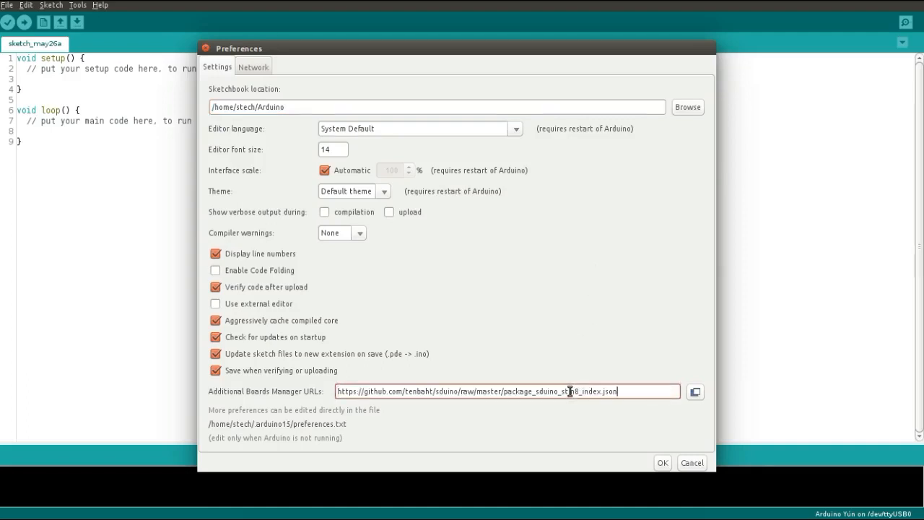
pyautogui.click(664, 463)
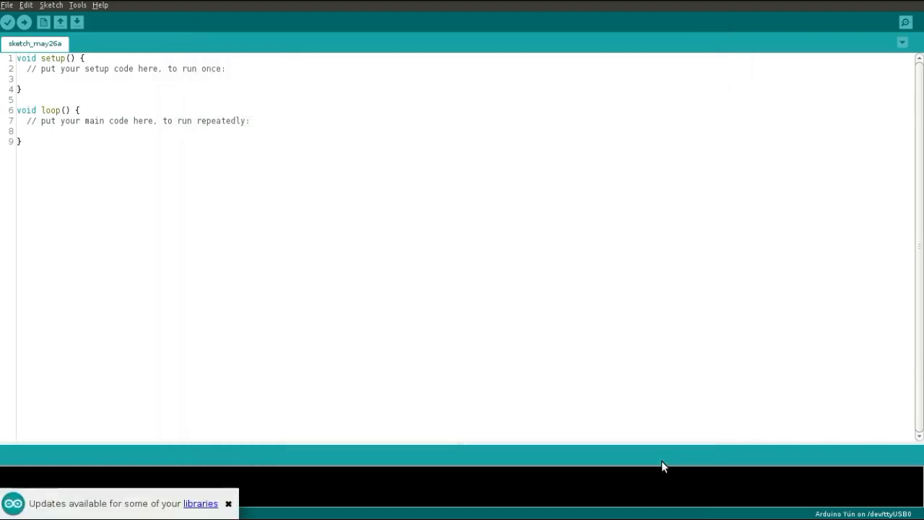
pyautogui.click(228, 503)
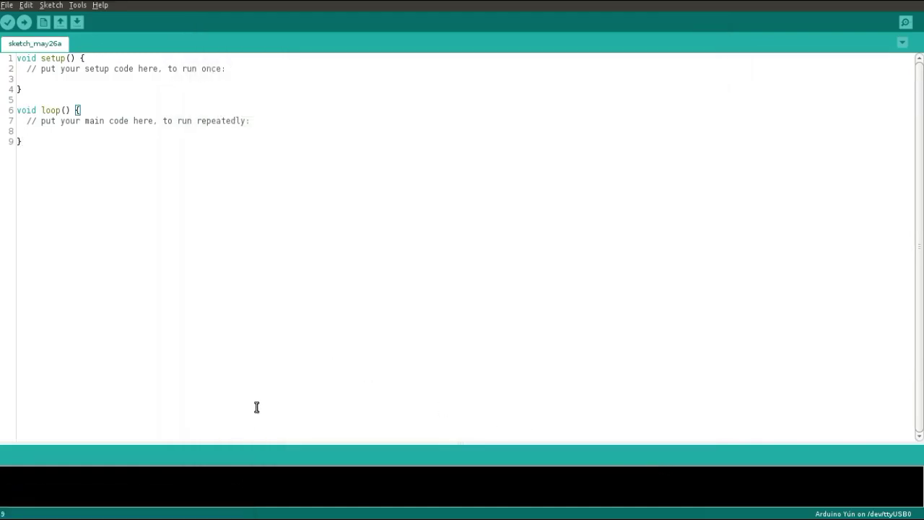
# Step: Install Sduino STM8 plain C core 0.5.0 via Boards Manager (search 'SDUI'), then close the manager
pyautogui.click(51, 5)
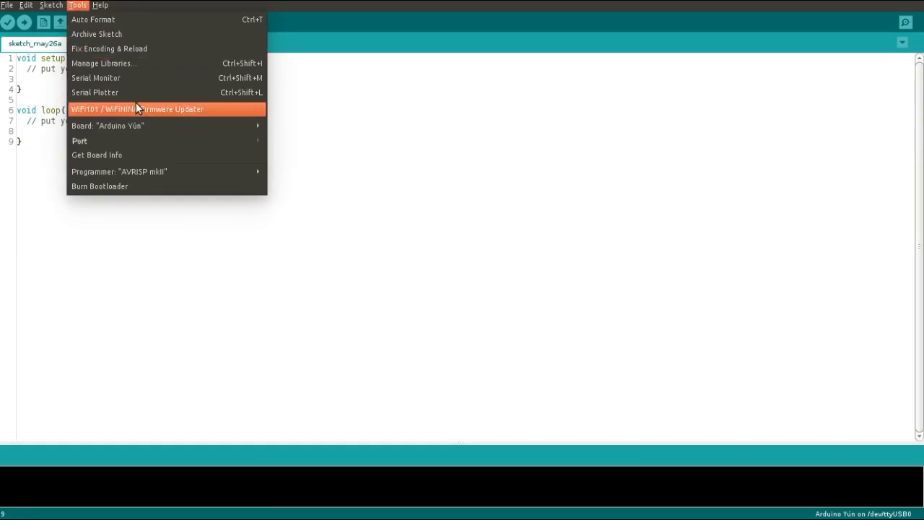
pyautogui.moveTo(108, 125)
pyautogui.click(299, 115)
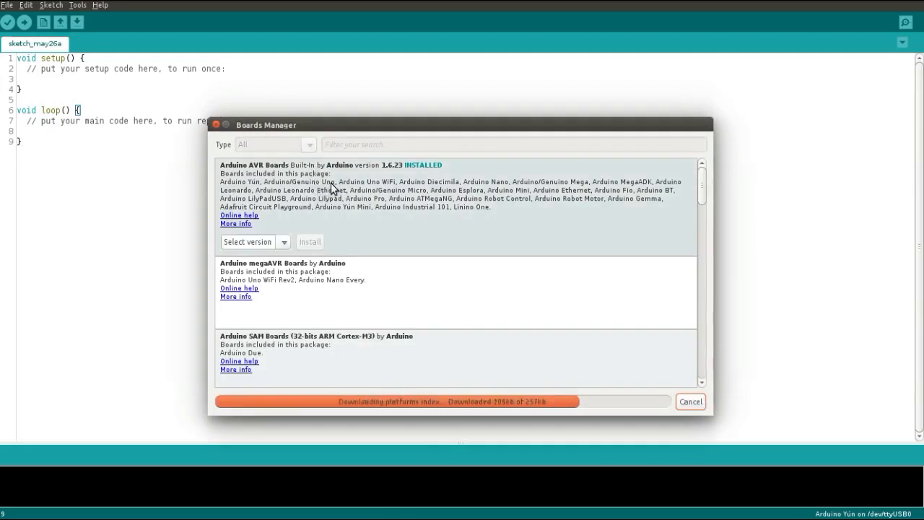
pyautogui.click(377, 147)
pyautogui.write('S')
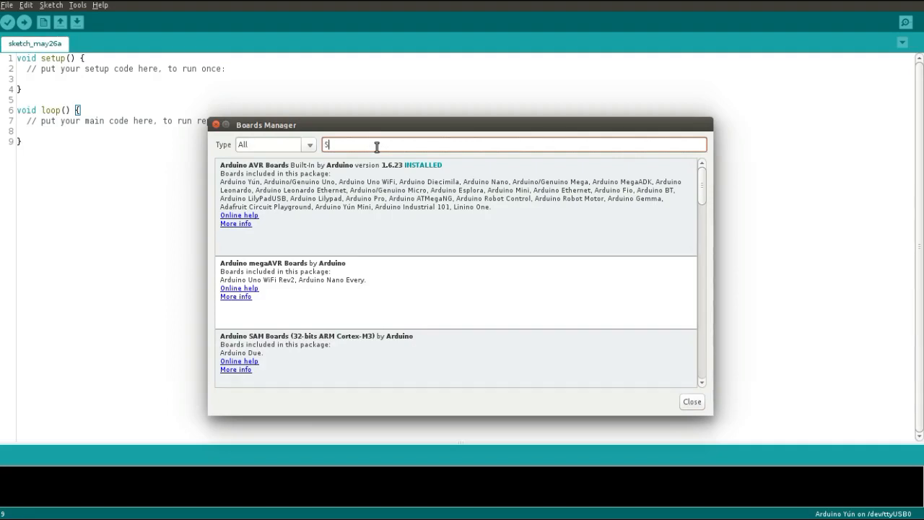
pyautogui.write('DUI')
pyautogui.click(443, 195)
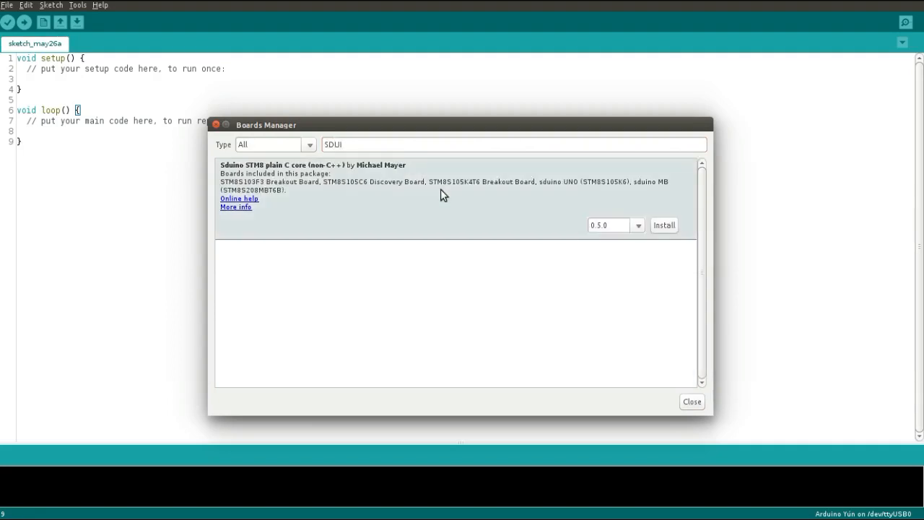
pyautogui.click(664, 225)
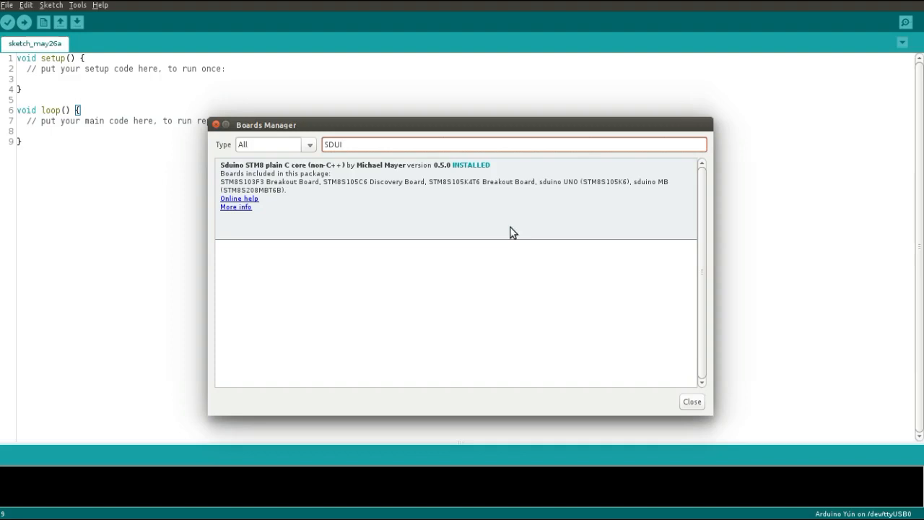
pyautogui.click(513, 212)
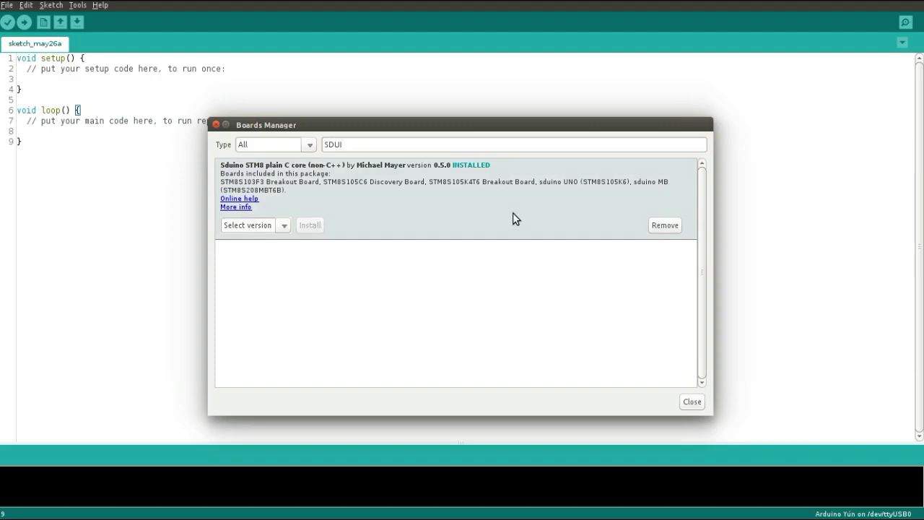
pyautogui.click(692, 403)
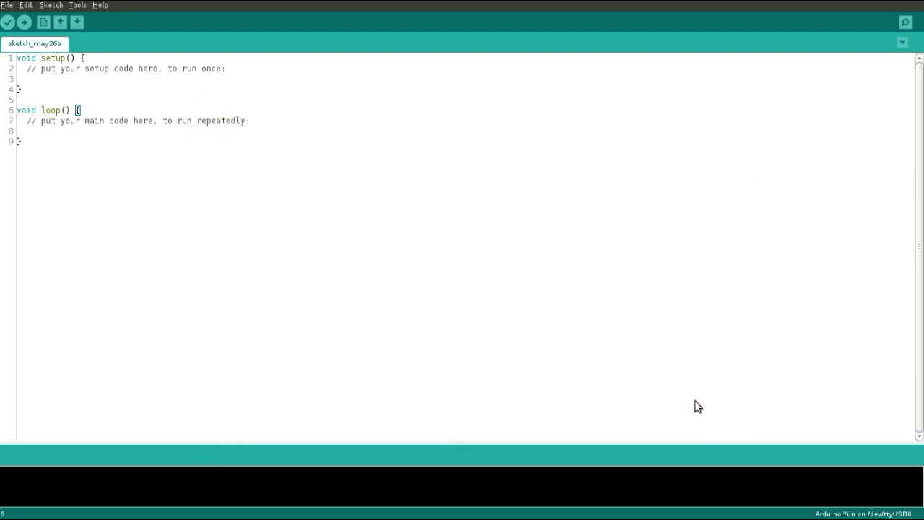
# Step: Load the 01.Basics Blink example maximized and select STM8S103F3 Breakout Board as the target board
pyautogui.click(7, 5)
pyautogui.moveTo(43, 77)
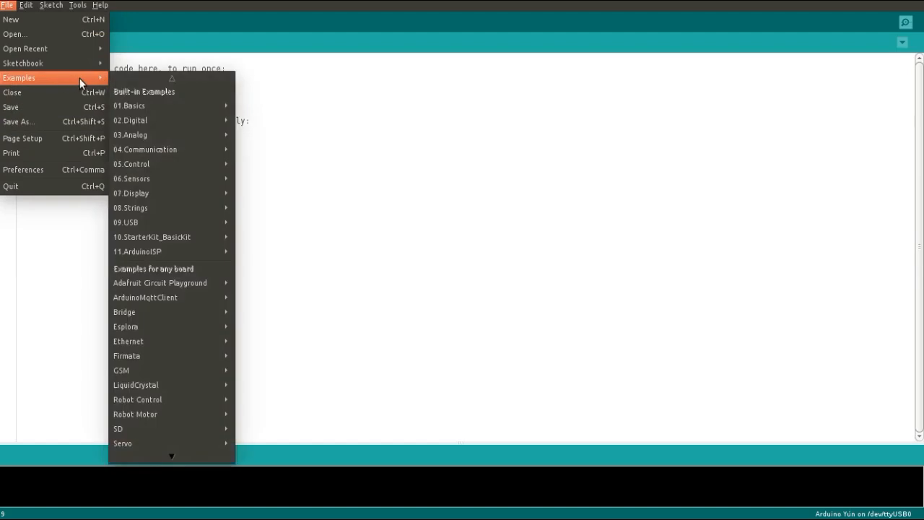
pyautogui.click(264, 137)
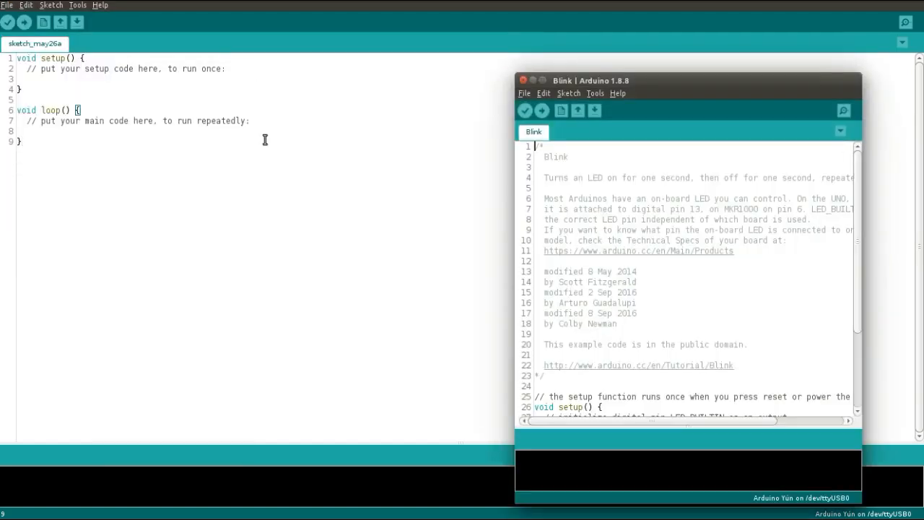
pyautogui.click(341, 200)
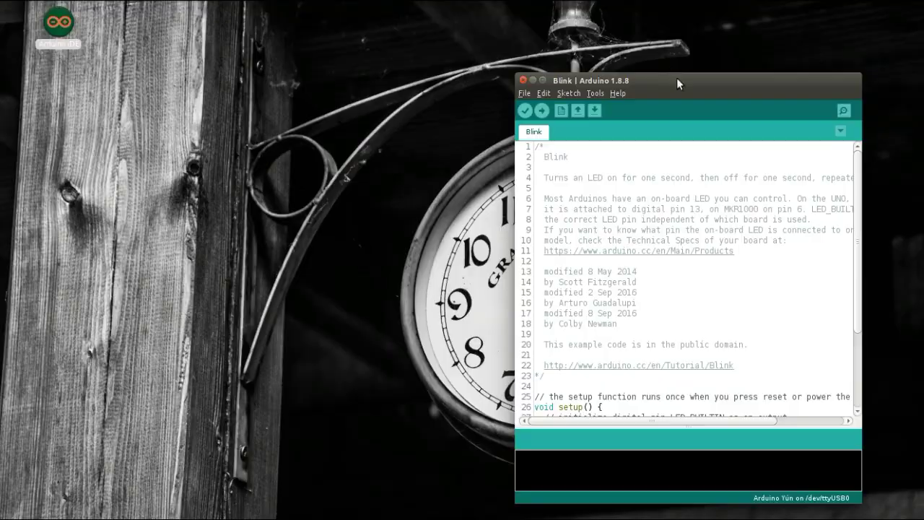
pyautogui.doubleClick(677, 81)
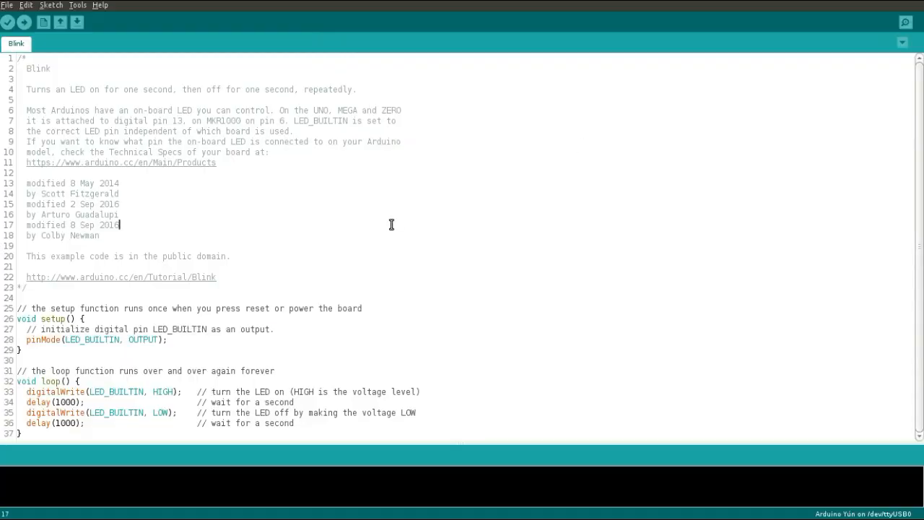
pyautogui.click(79, 5)
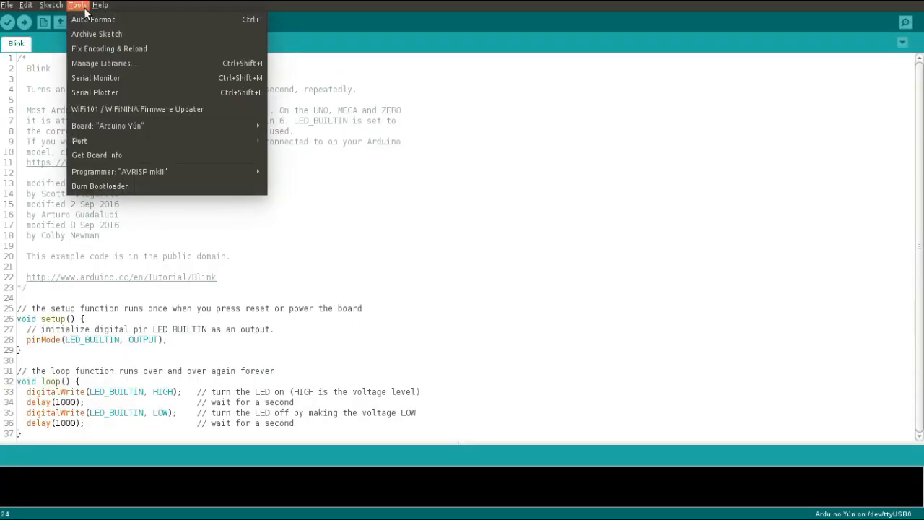
pyautogui.moveTo(108, 126)
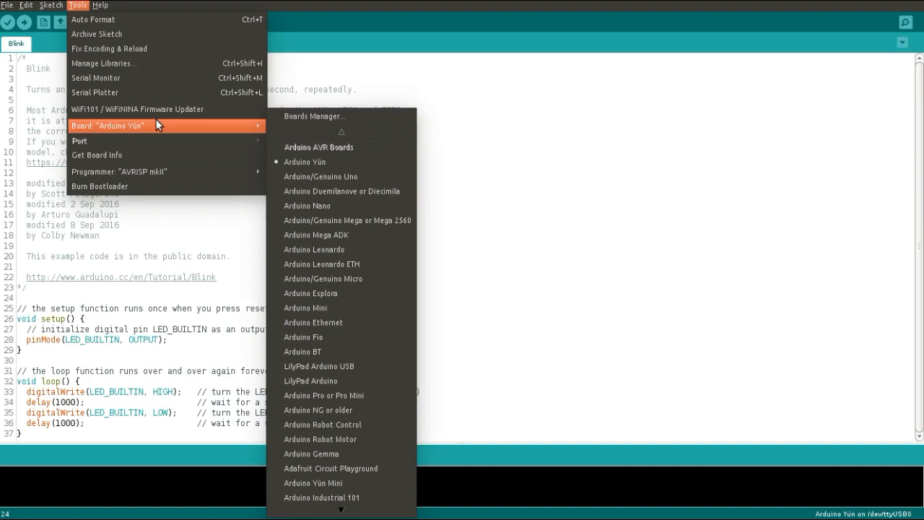
pyautogui.scroll(-4, 331, 309)
pyautogui.scroll(-1, 331, 309)
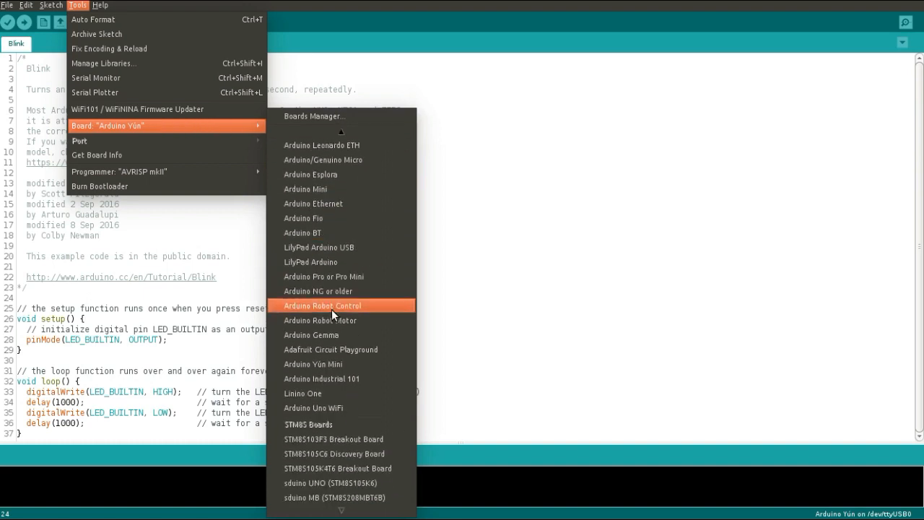
pyautogui.click(396, 439)
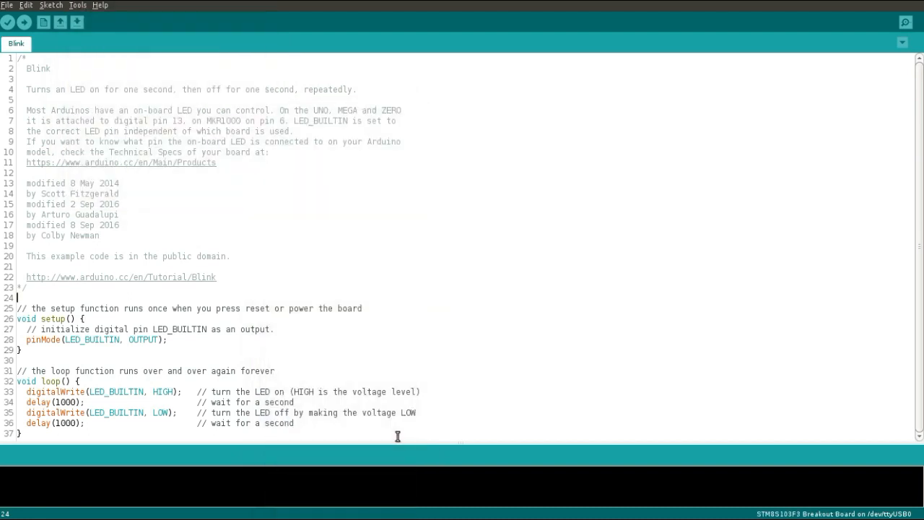
# Step: Choose ST-Link/V2 as programmer and compile the Blink sketch
pyautogui.click(78, 5)
pyautogui.moveTo(119, 171)
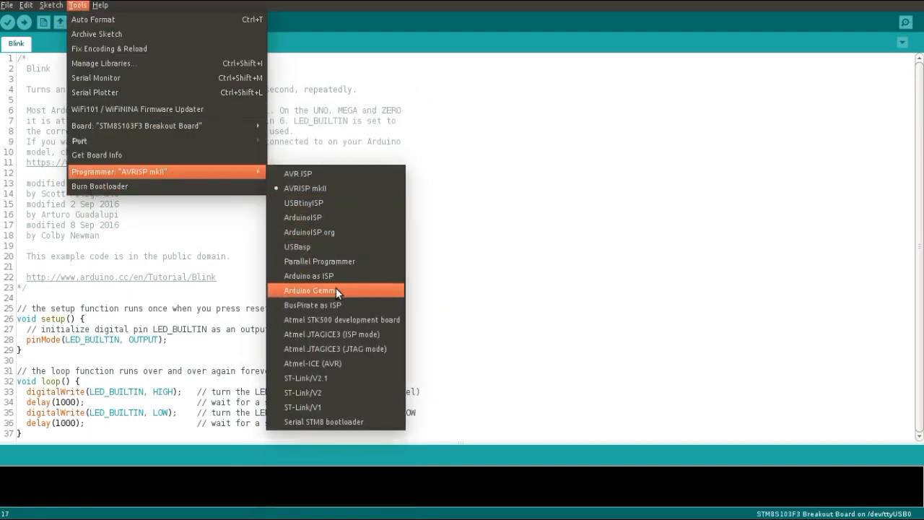
pyautogui.click(347, 390)
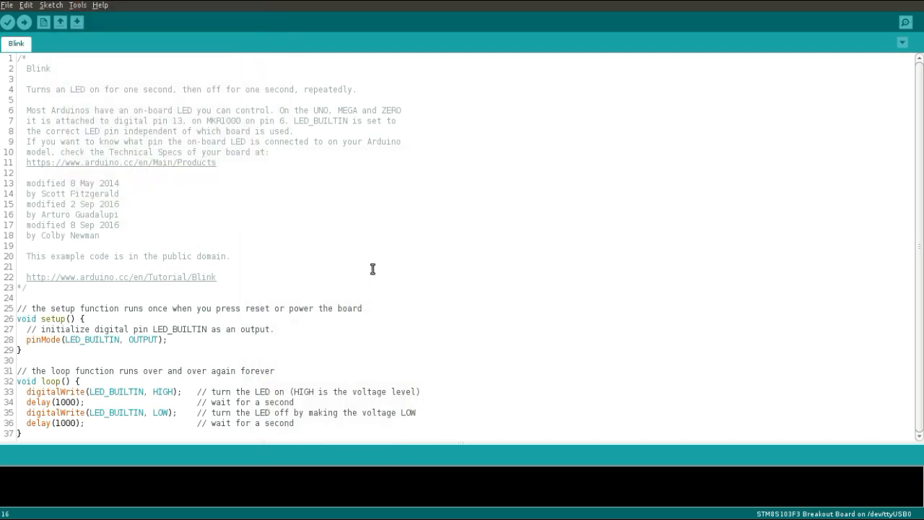
pyautogui.click(7, 22)
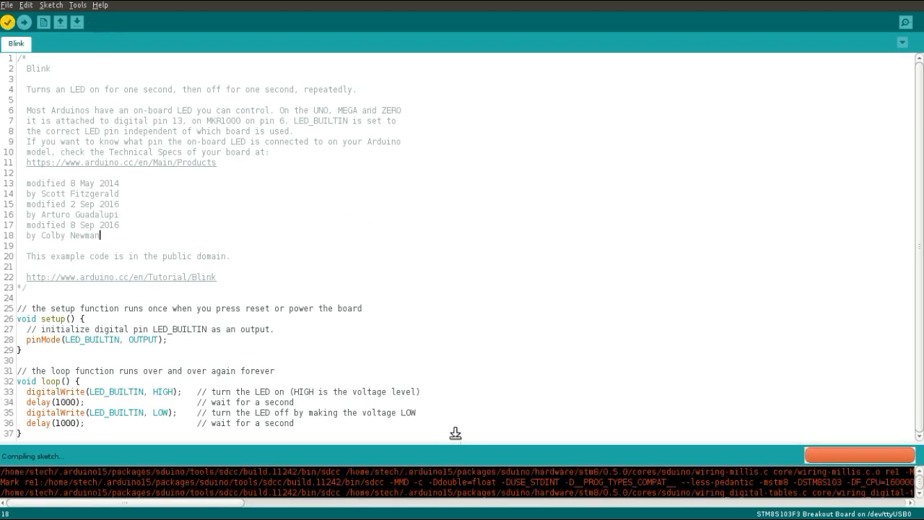
# Step: Enlarge the console and read the size summary: 1693 bytes (20%) program storage, 72 bytes dynamic memory
pyautogui.moveTo(455, 443); pyautogui.dragTo(452, 339)
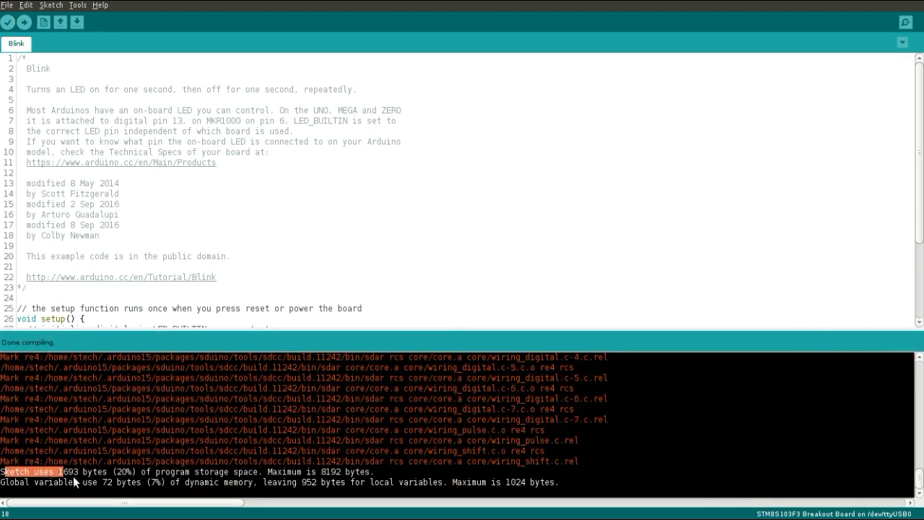
pyautogui.moveTo(3, 473); pyautogui.dragTo(553, 484)
pyautogui.click(563, 482)
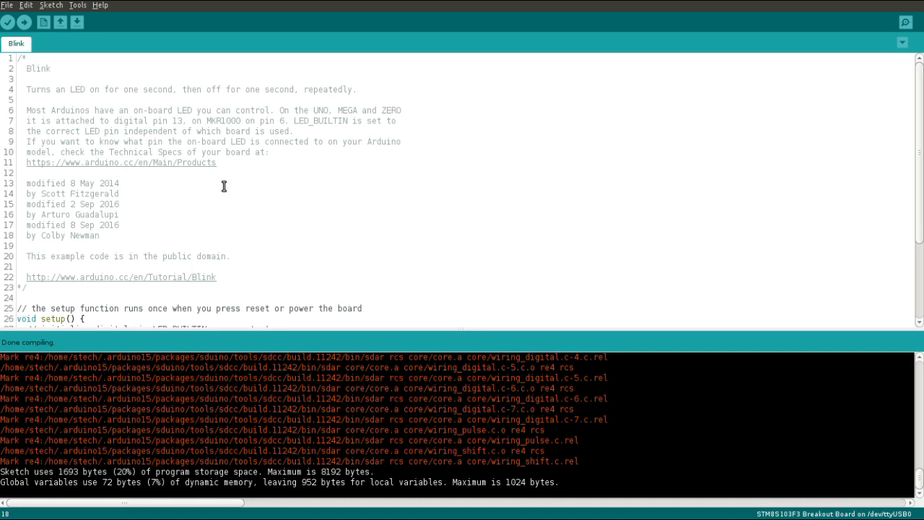
pyautogui.scroll(-4, 224, 186)
# Step: Upload Blink to the STM8S103F3 board and confirm the console reports 1811 bytes written
pyautogui.click(24, 22)
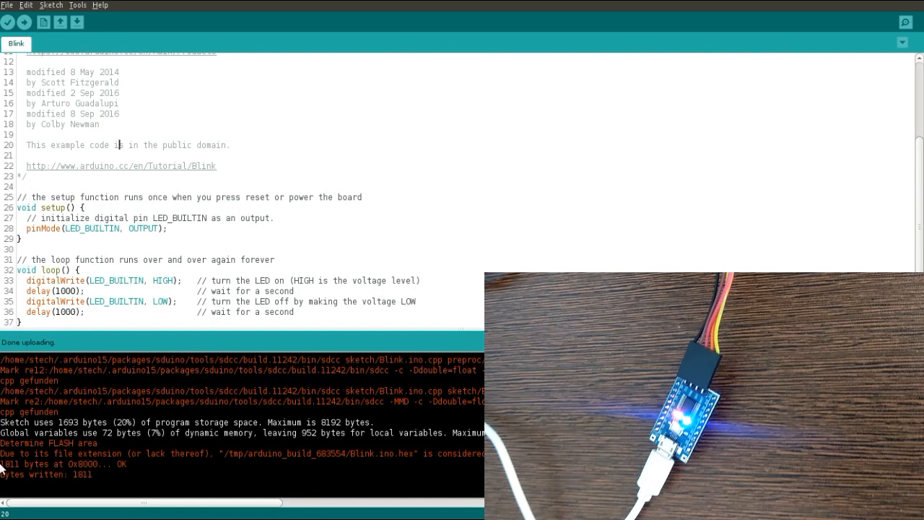
pyautogui.moveTo(335, 346); pyautogui.dragTo(260, 445)
pyautogui.click(175, 470)
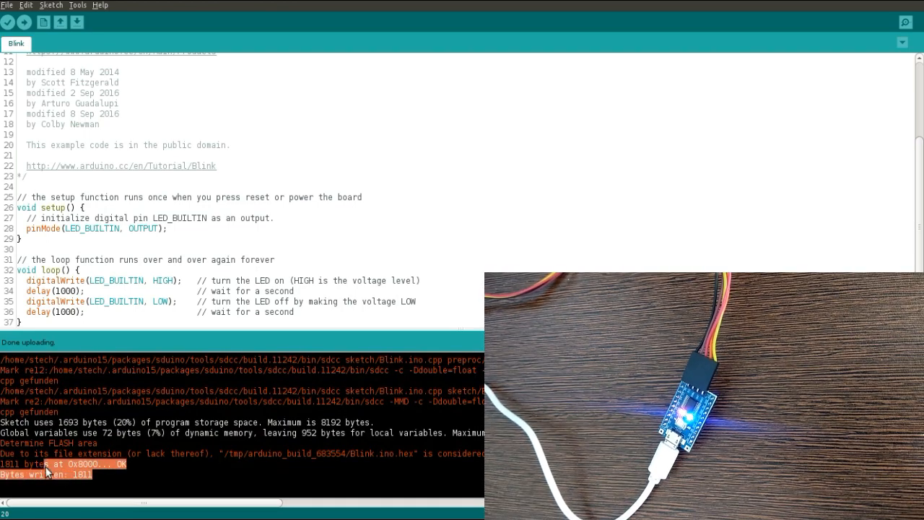
pyautogui.moveTo(127, 475)
pyautogui.mouseDown()
pyautogui.moveTo(8, 453)
pyautogui.moveTo(1, 359)
pyautogui.mouseUp()
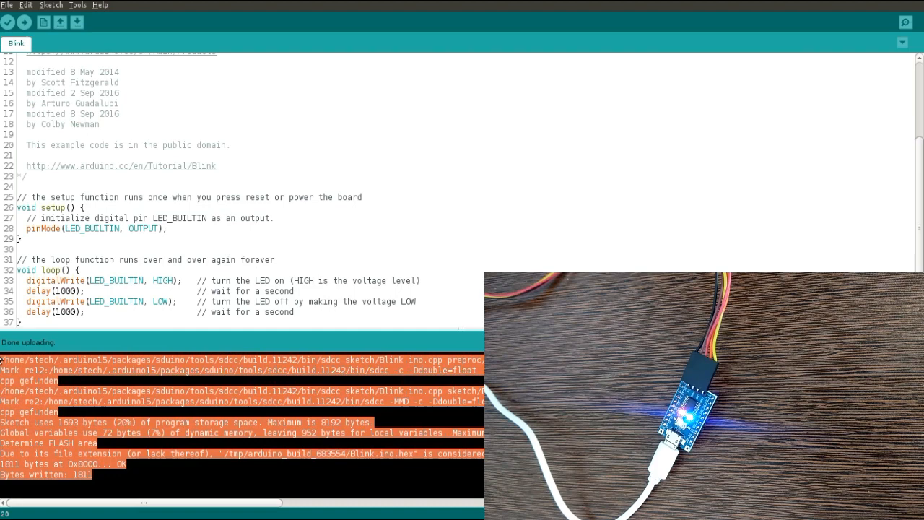
pyautogui.click(114, 473)
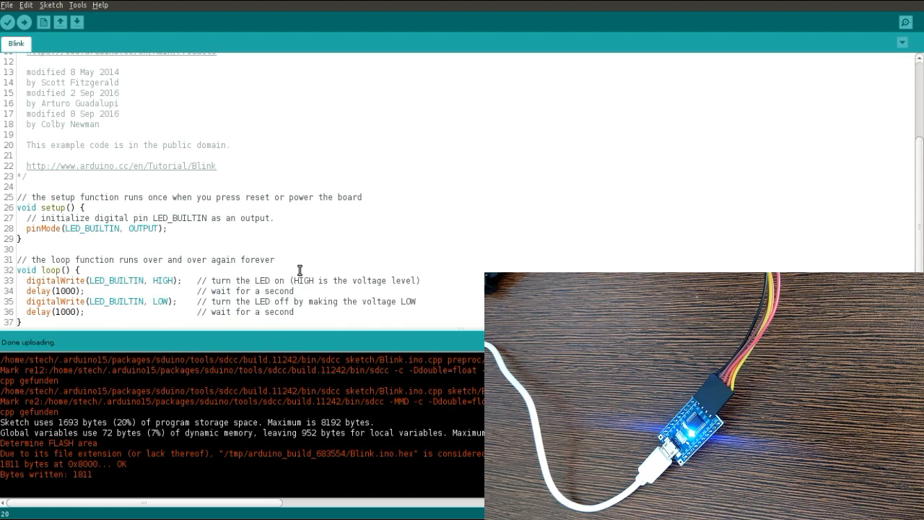
pyautogui.click(397, 201)
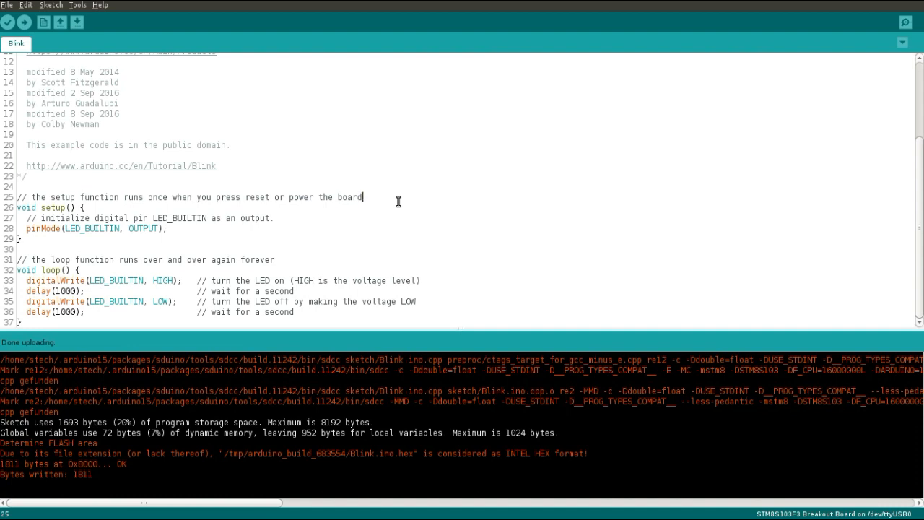
pyautogui.scroll(3, 398, 200)
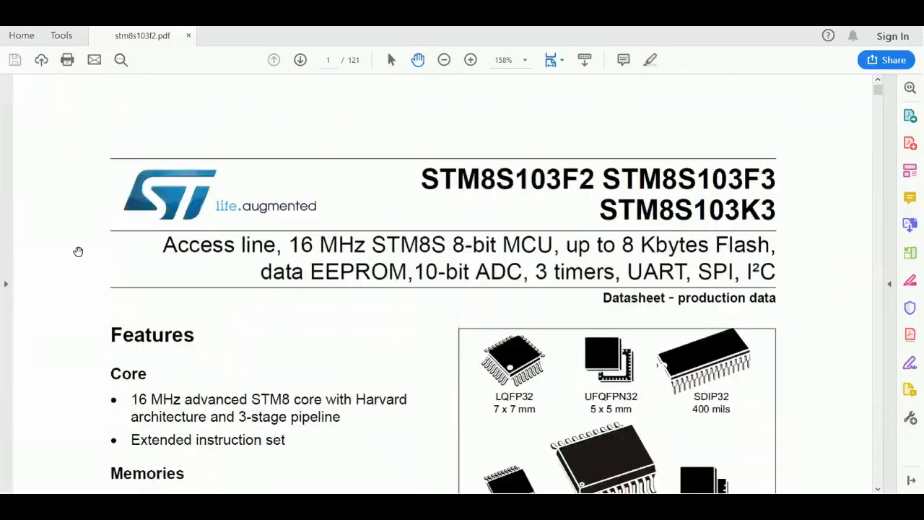
pyautogui.scroll(-8, 58, 246)
pyautogui.scroll(-8, 40, 245)
pyautogui.scroll(-8, 40, 244)
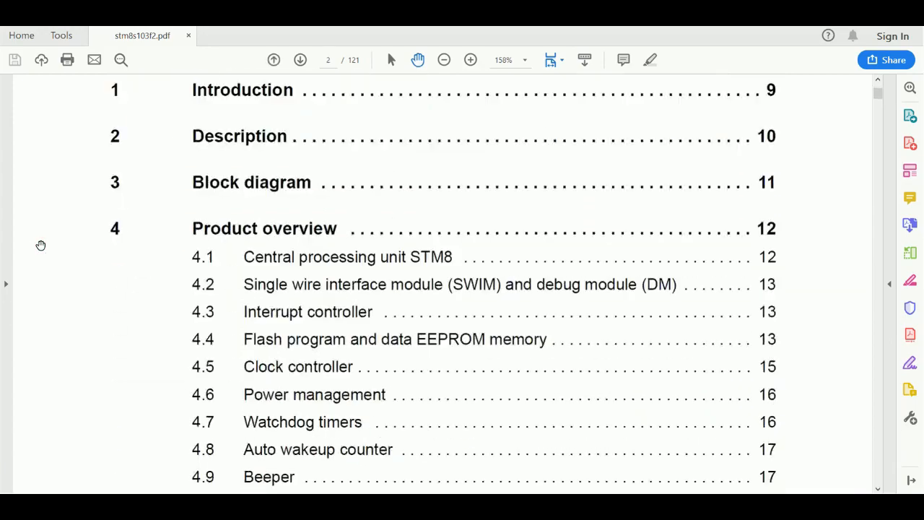
pyautogui.scroll(-4, 41, 244)
pyautogui.scroll(-1, 123, 285)
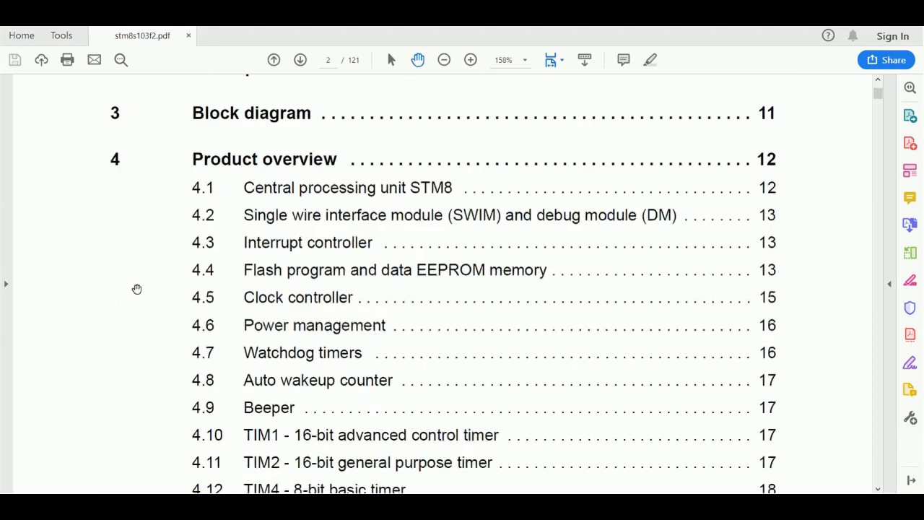
pyautogui.scroll(-6, 137, 289)
pyautogui.scroll(-5, 138, 289)
pyautogui.scroll(4, 138, 289)
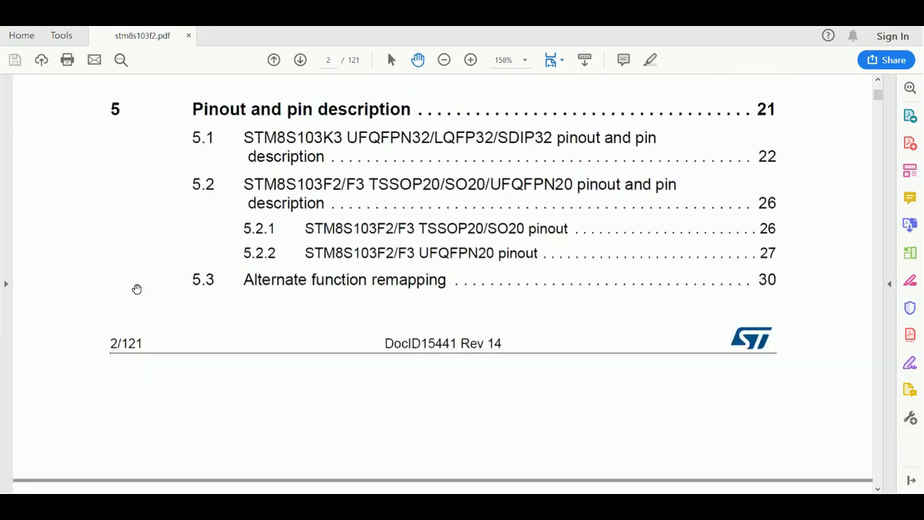
pyautogui.scroll(1, 137, 288)
# Step: Jump to the datasheet's 5.2.2 UFQFPN20 pinout section and switch to text selection
pyautogui.click(450, 277)
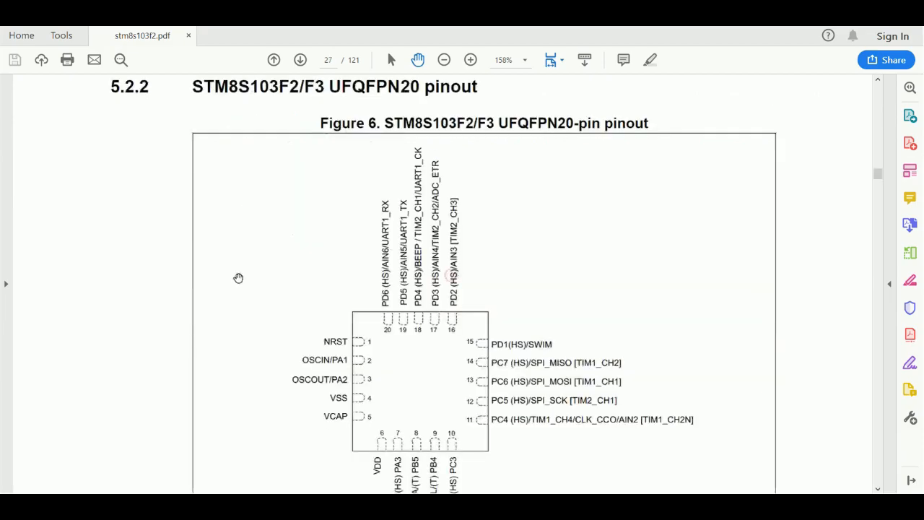
pyautogui.scroll(-5, 159, 278)
pyautogui.scroll(-5, 94, 278)
pyautogui.scroll(-3, 96, 280)
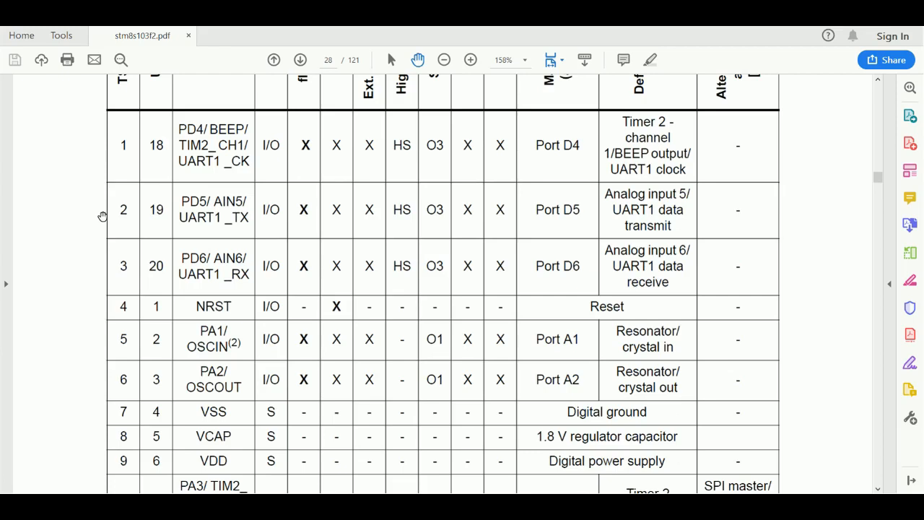
pyautogui.click(391, 59)
# Step: Highlight the PD5 (UART1 transmit) and PD6 (UART1 receive) rows of the pin table
pyautogui.moveTo(120, 206)
pyautogui.mouseDown()
pyautogui.moveTo(634, 266)
pyautogui.moveTo(738, 266)
pyautogui.mouseUp()
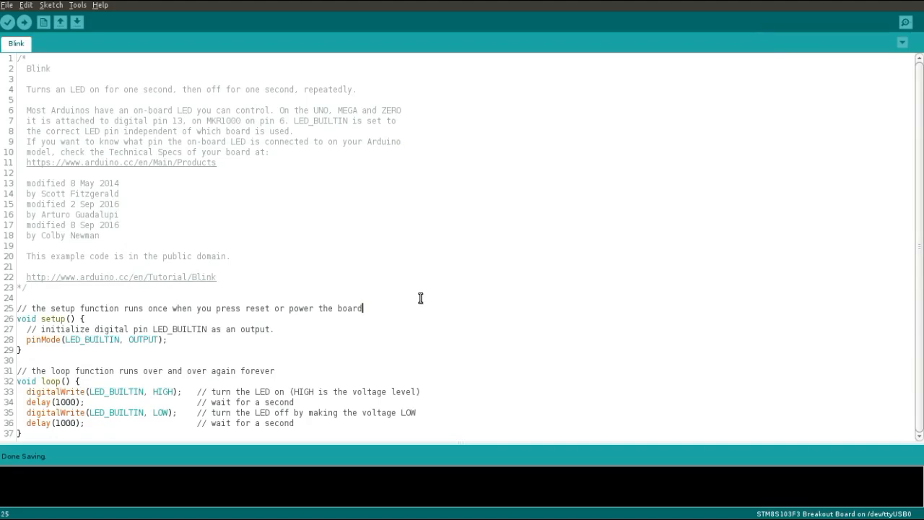
# Step: Insert Serial_begin(9600); on a new line after the pinMode call in setup()
pyautogui.click(337, 320)
pyautogui.click(354, 340)
pyautogui.press('Return')
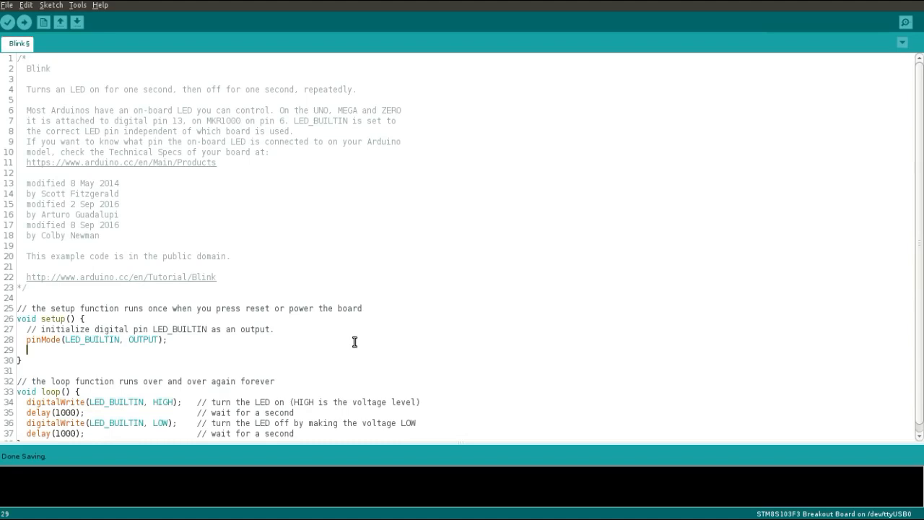
pyautogui.write('Se')
pyautogui.write('al_begi')
pyautogui.write(')')
pyautogui.write('960')
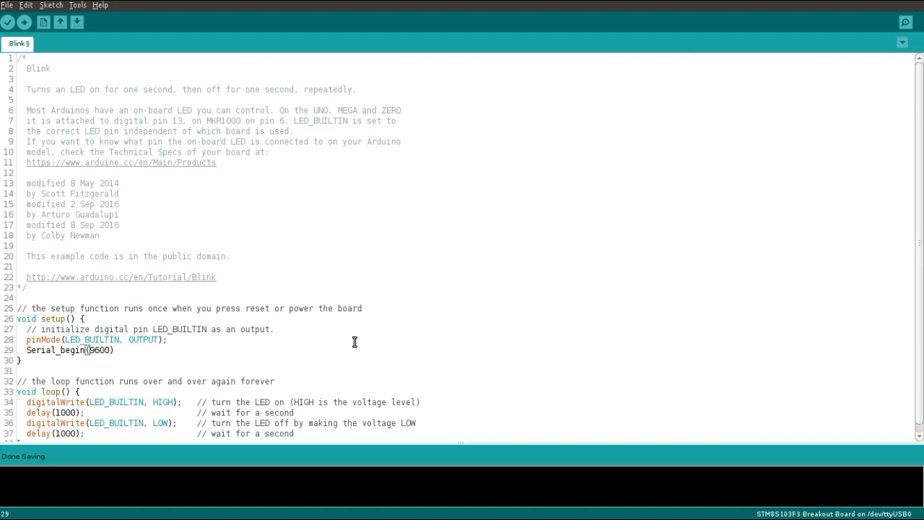
pyautogui.write(';')
pyautogui.press('Down')
pyautogui.press('Down')
# Step: Append the //Serial_begin comment to the end of line 29
pyautogui.press('Up')
pyautogui.press('Up')
pyautogui.press('Up')
pyautogui.press('End')
pyautogui.write('//Serial_begin')
# Step: Add Serial_print_s("Hello "); after the first delay and shorten that delay to 200
pyautogui.press('Return')
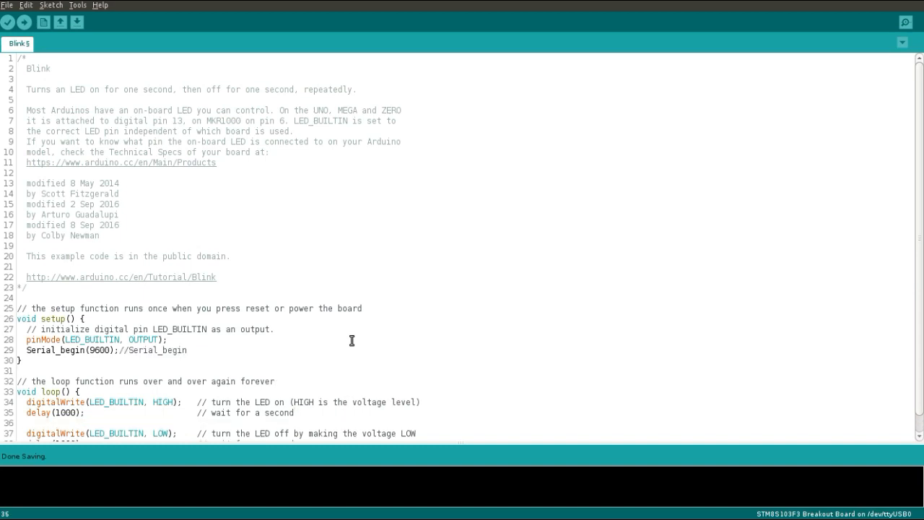
pyautogui.write('ial')
pyautogui.write('_print_s(')
pyautogui.write(')')
pyautogui.press('Left')
pyautogui.write('""')
pyautogui.press('Left')
pyautogui.write('Hello ")')
pyautogui.write(';')
pyautogui.press('Up')
pyautogui.press('Left')
pyautogui.press('Left')
pyautogui.press('Left')
pyautogui.write('2')
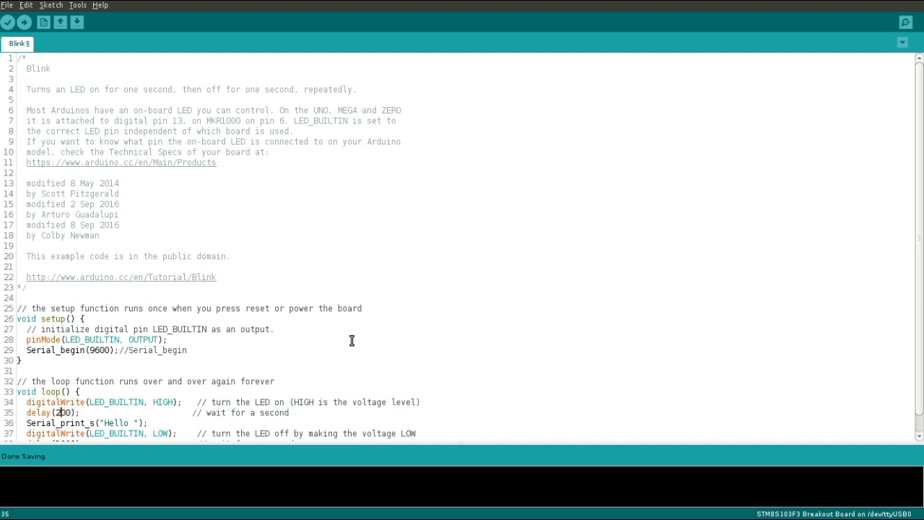
# Step: Copy the print line after the second delay as Serial_print_s("World \r\n"); and set that delay to 200
pyautogui.press('Down')
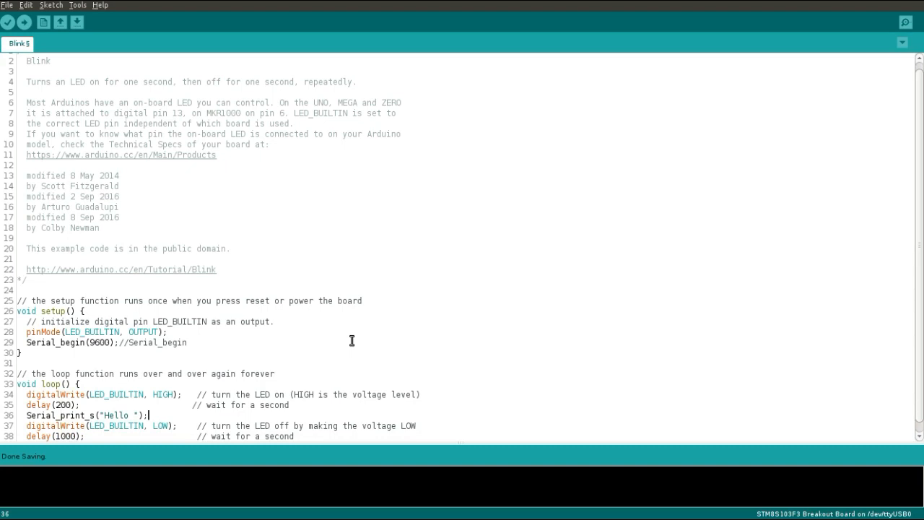
pyautogui.hotkey('shift', 'Home')
pyautogui.hotkey('ctrl', 'c')
pyautogui.press('Down')
pyautogui.press('Down')
pyautogui.press('End')
pyautogui.press('Return')
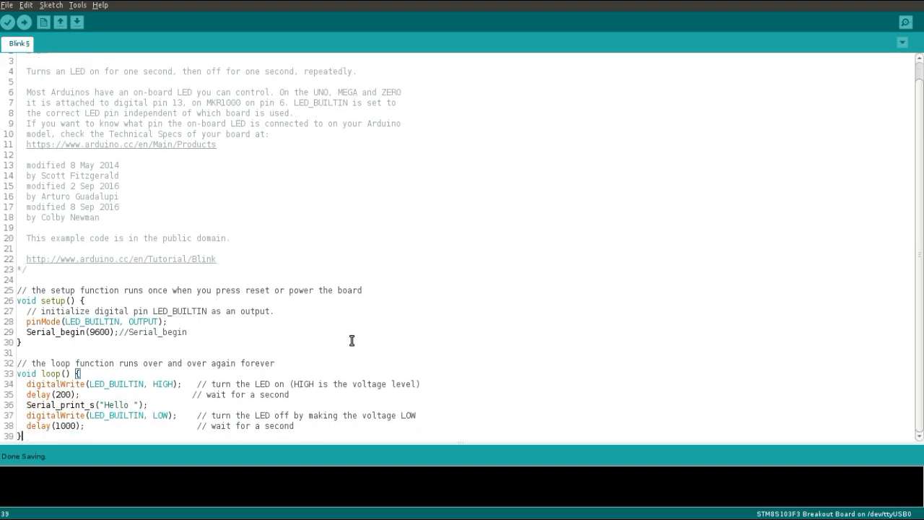
pyautogui.hotkey('ctrl', 'v')
pyautogui.press('Left')
pyautogui.press('Left')
pyautogui.press('Left')
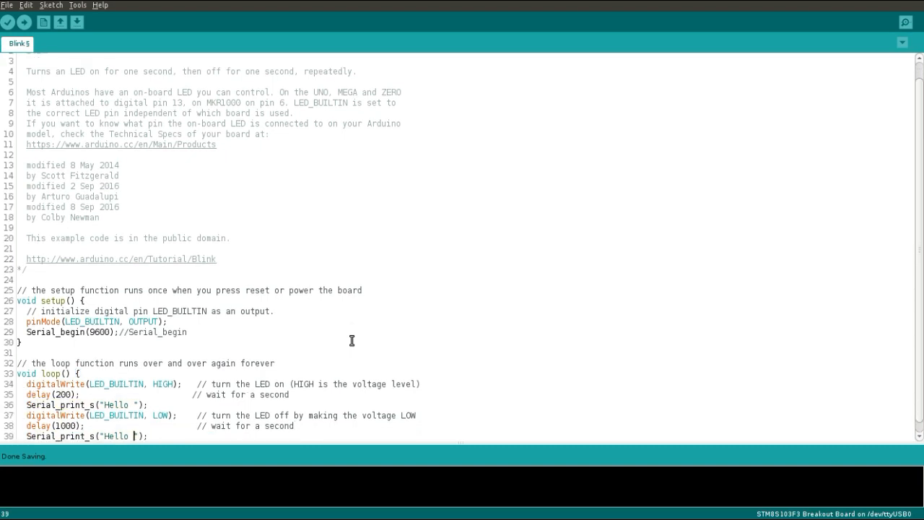
pyautogui.press('BackSpace')
pyautogui.press('BackSpace')
pyautogui.press('BackSpace')
pyautogui.press('BackSpace')
pyautogui.press('BackSpace')
pyautogui.press('BackSpace')
pyautogui.write('rld ')
pyautogui.write('\\r\\n')
pyautogui.hotkey('shift', 'Right')
pyautogui.hotkey('shift', 'Right')
pyautogui.write('2')
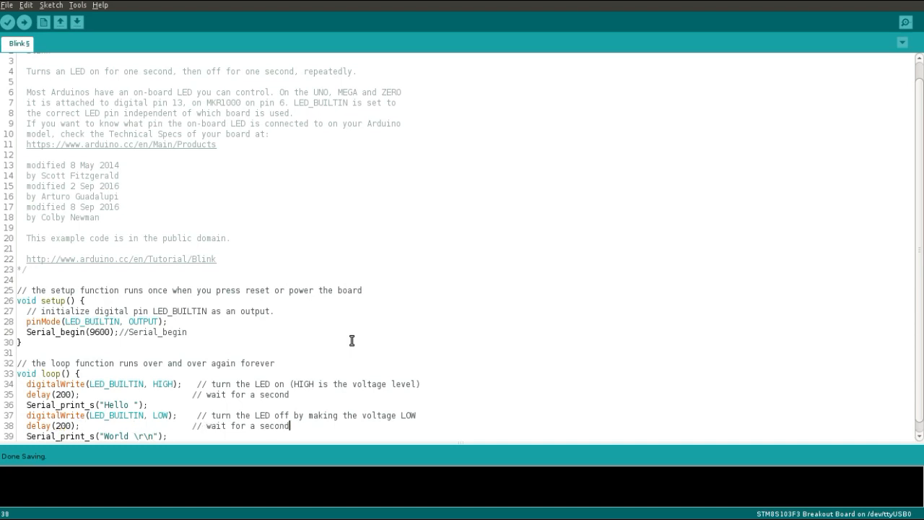
pyautogui.press('Down')
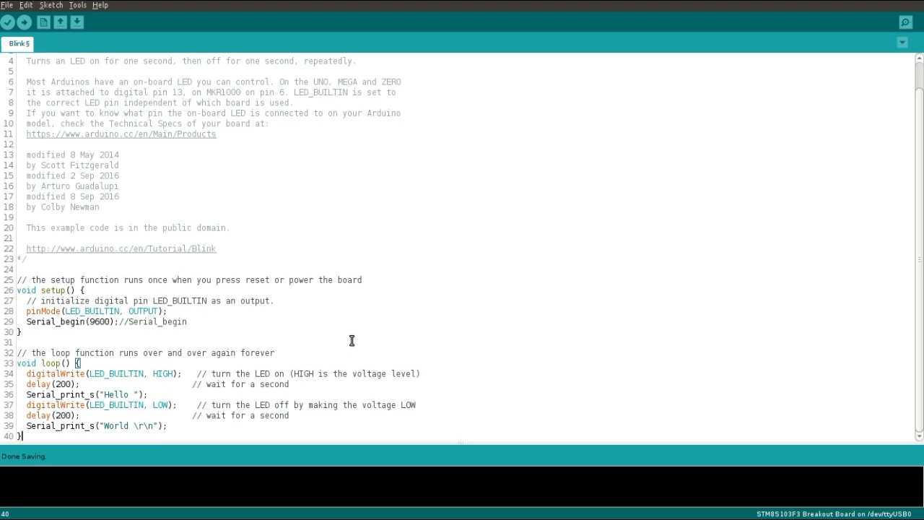
# Step: Save, compile (2703 bytes) and upload the modified sketch (2841 bytes written), then launch PuTTY
pyautogui.hotkey('ctrl', 's')
pyautogui.click(9, 23)
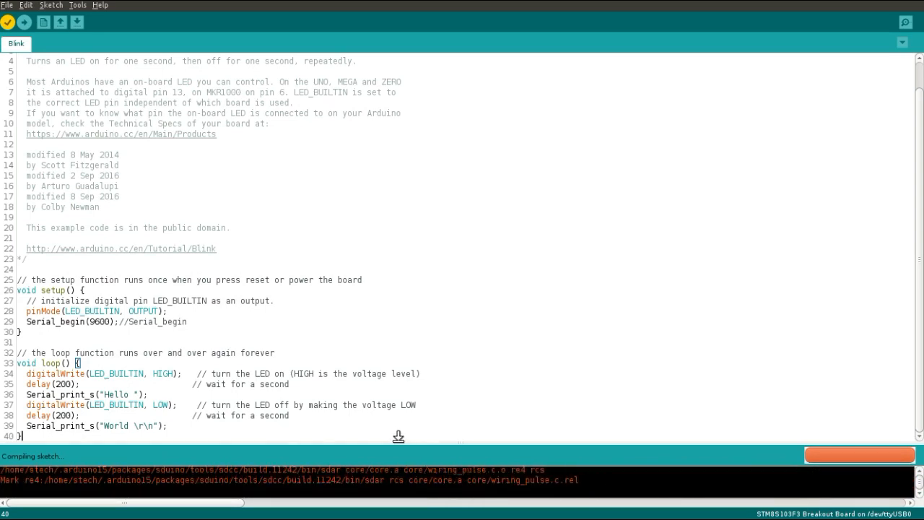
pyautogui.moveTo(402, 443); pyautogui.dragTo(412, 290)
pyautogui.click(25, 21)
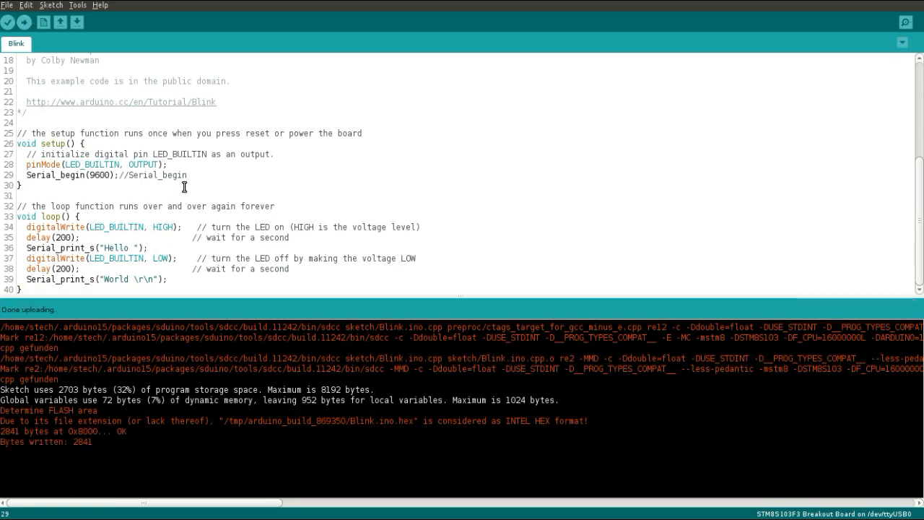
pyautogui.click(227, 185)
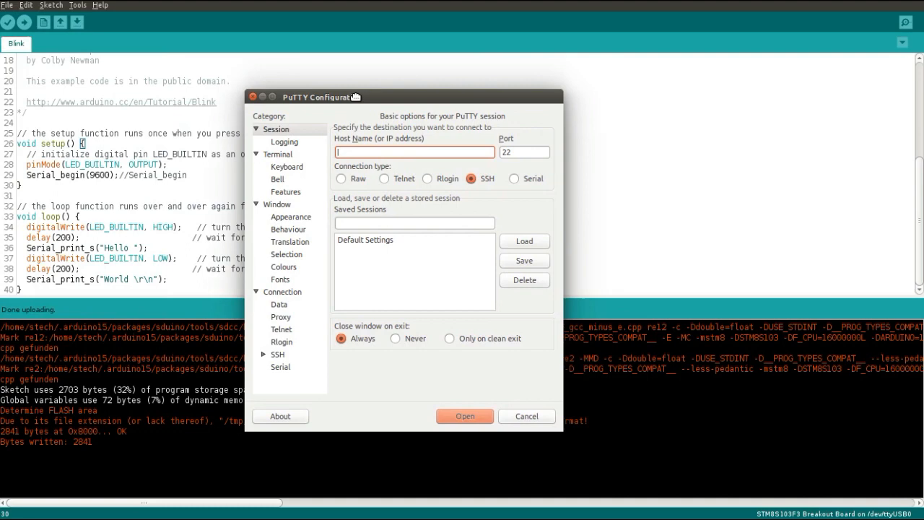
# Step: Start a PuTTY serial session on /dev/ttyUSB0 at 9600 showing repeated 'Hello World' lines
pyautogui.click(514, 179)
pyautogui.click(416, 152)
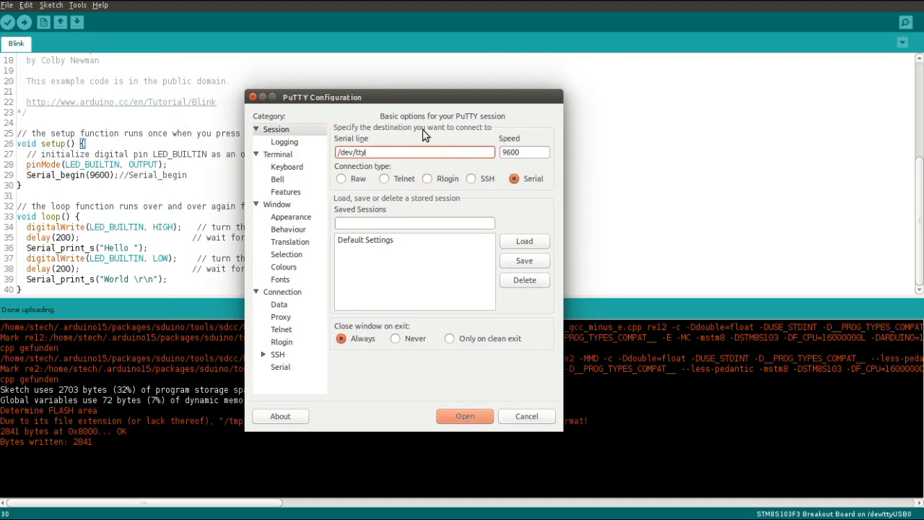
pyautogui.write('USB0')
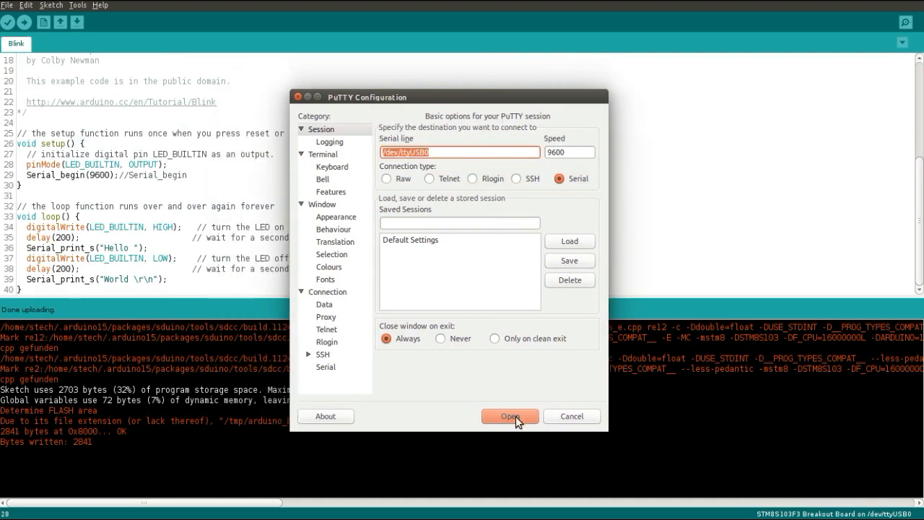
pyautogui.click(515, 416)
pyautogui.moveTo(484, 238); pyautogui.dragTo(487, 94)
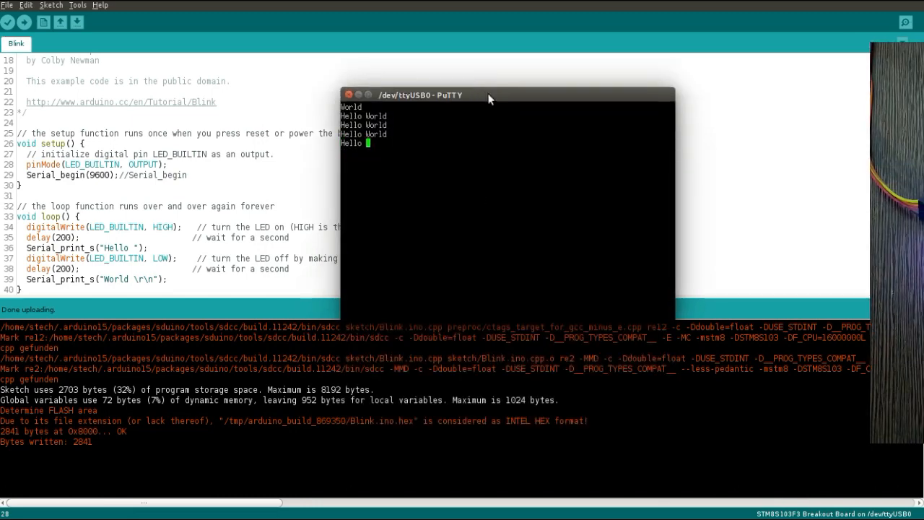